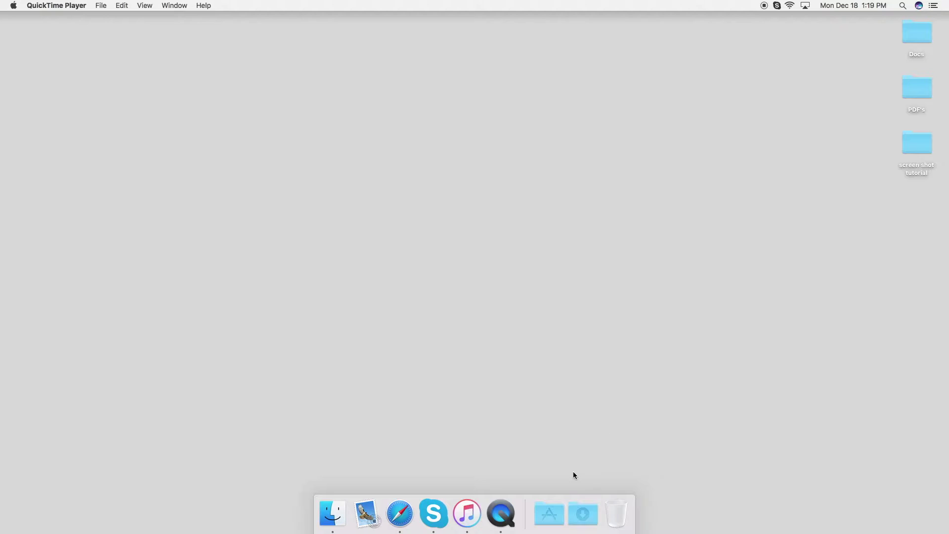
Fan out the Dock's Downloads stack to show Christmas Tic Tac Labels.pdf
click(583, 517)
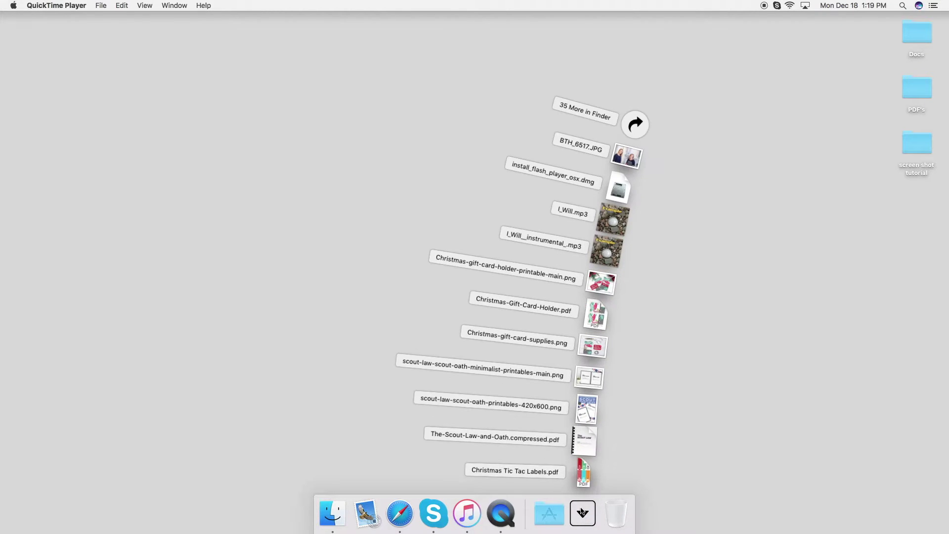
Open Christmas Tic Tac Labels.pdf in Preview and move its window away from the left edge
click(583, 469)
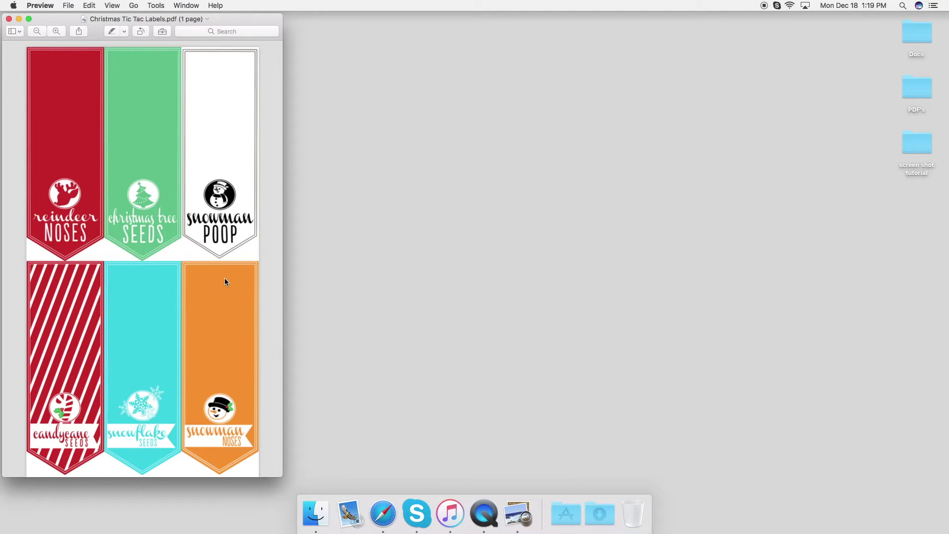
drag(53, 20, 125, 23)
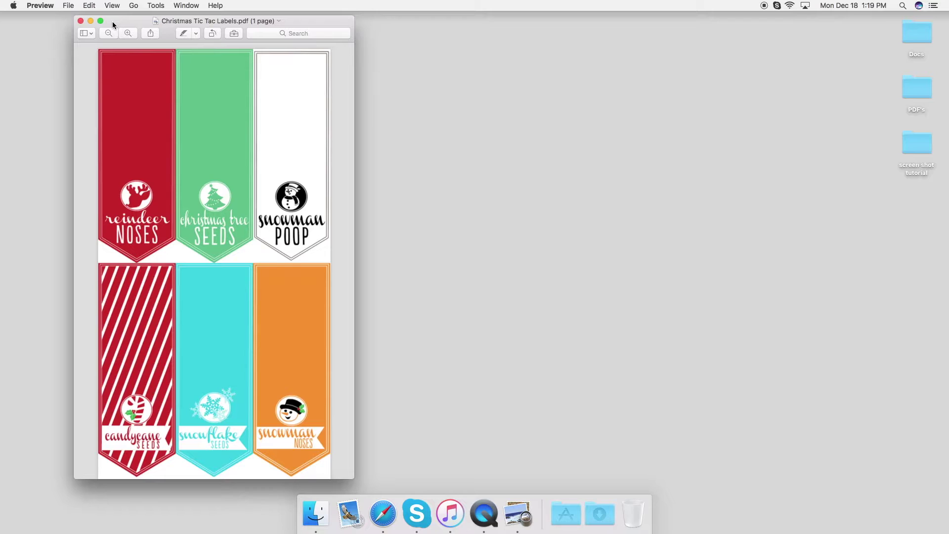
Select only the red Reindeer Noses label in the PDF and copy it
click(235, 33)
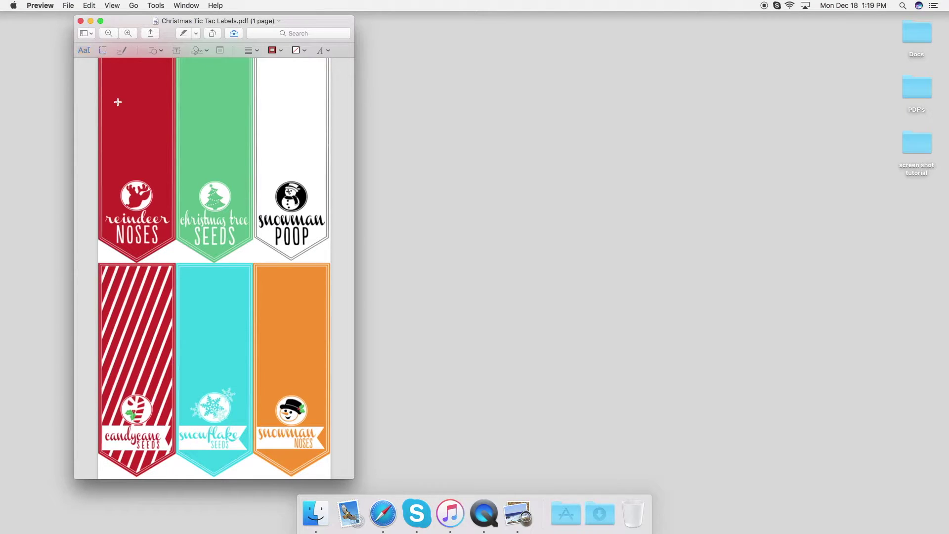
scroll(117, 102, up, 2)
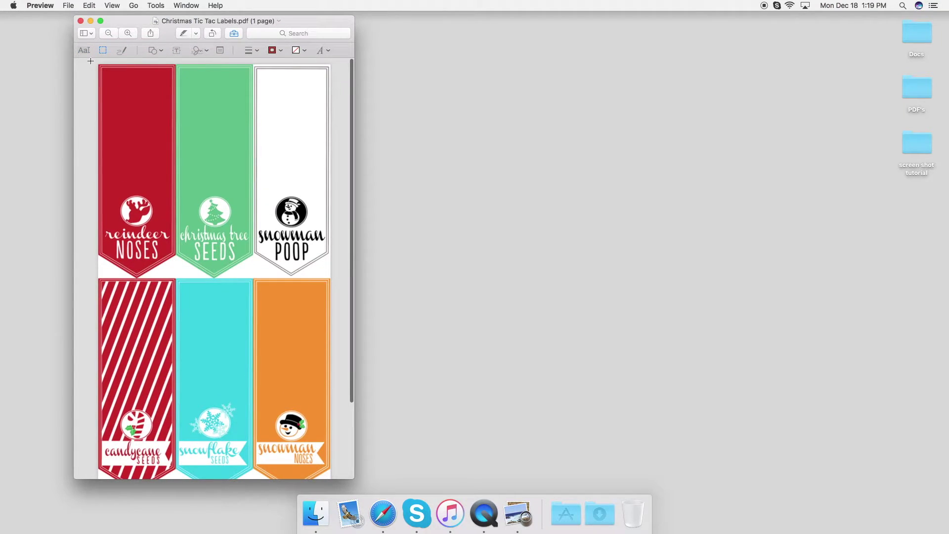
drag(97, 63, 179, 278)
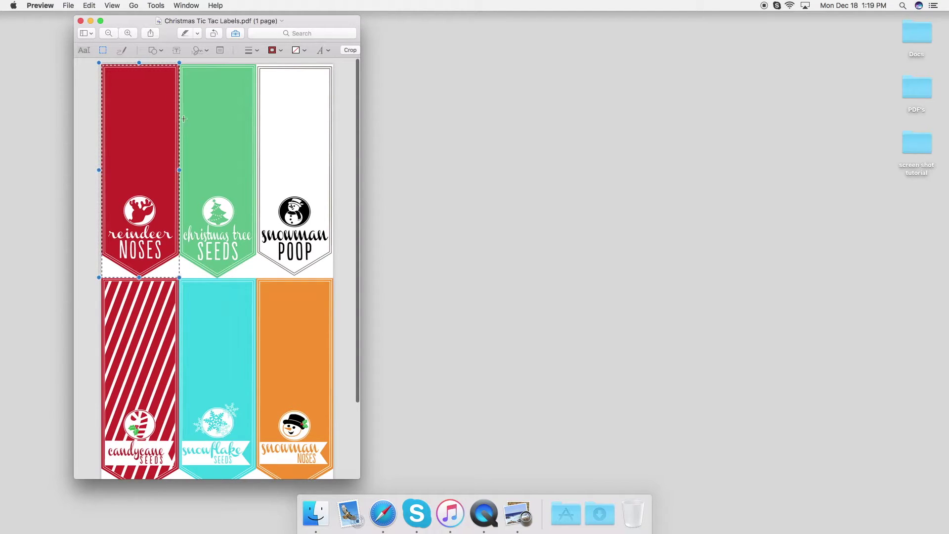
click(68, 5)
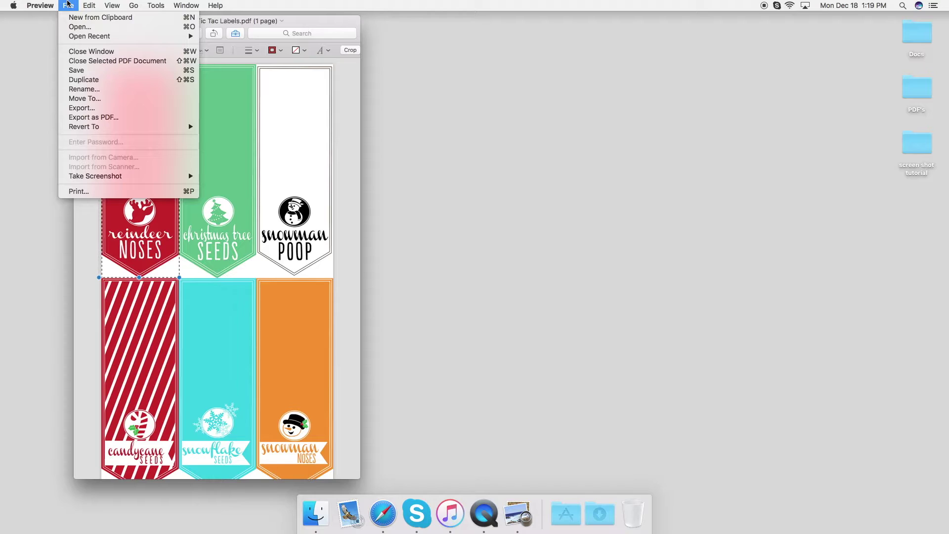
mouse_move(83, 3)
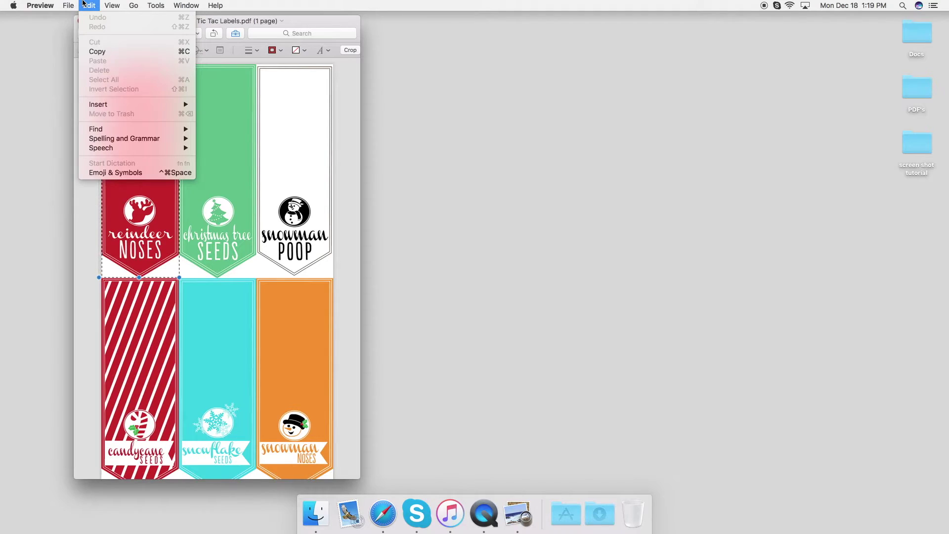
click(115, 52)
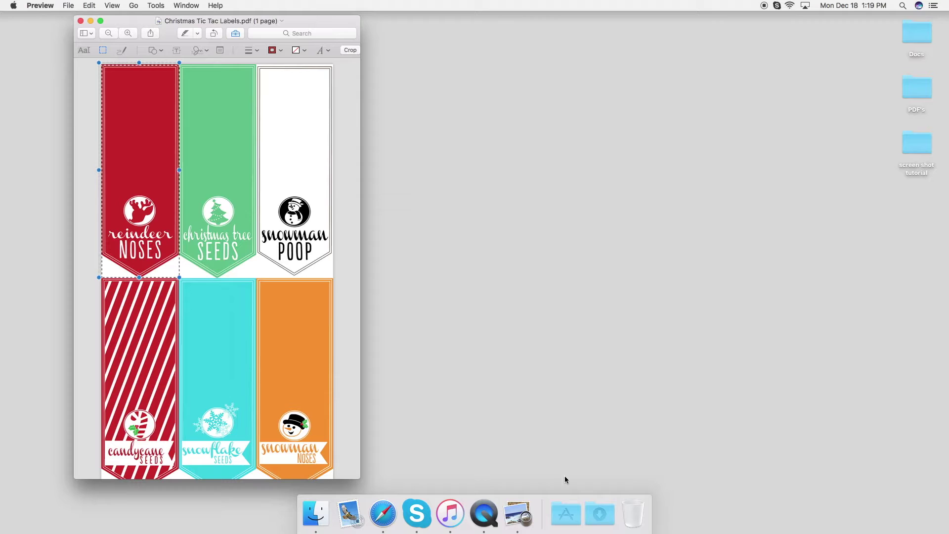
Launch Pages and create a new document from the Blank template
click(565, 514)
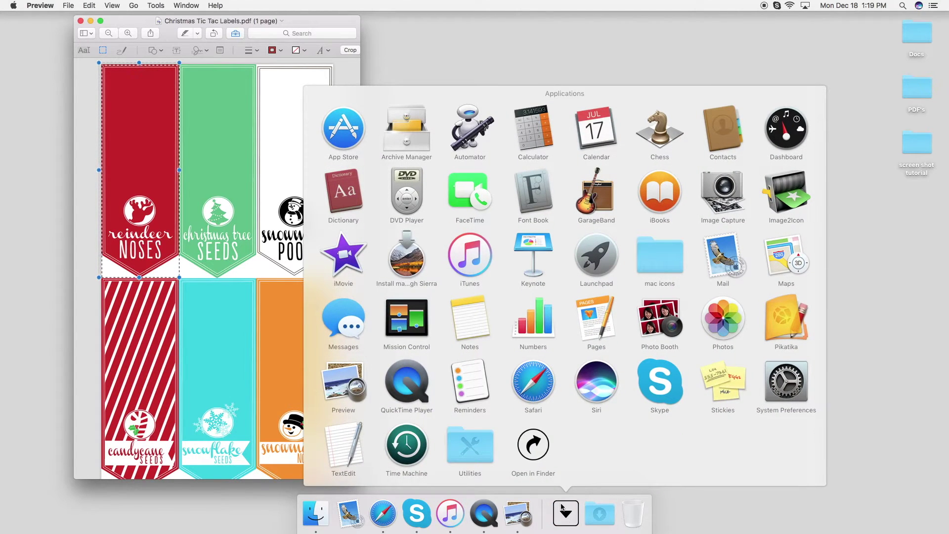
click(592, 315)
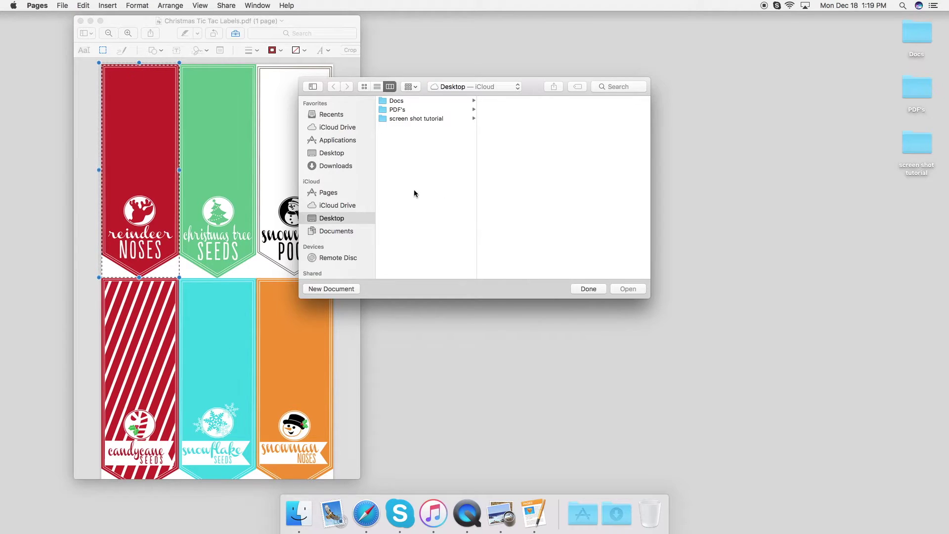
click(331, 289)
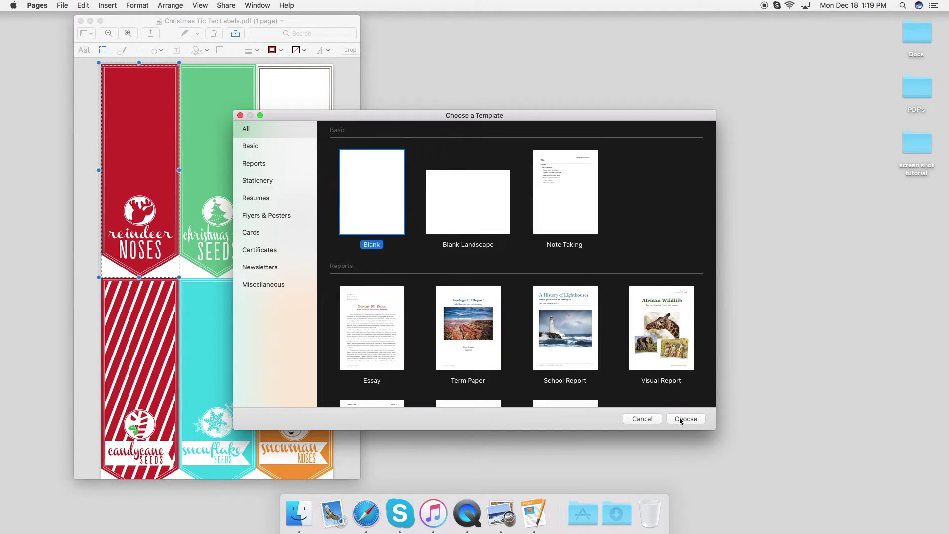
click(684, 419)
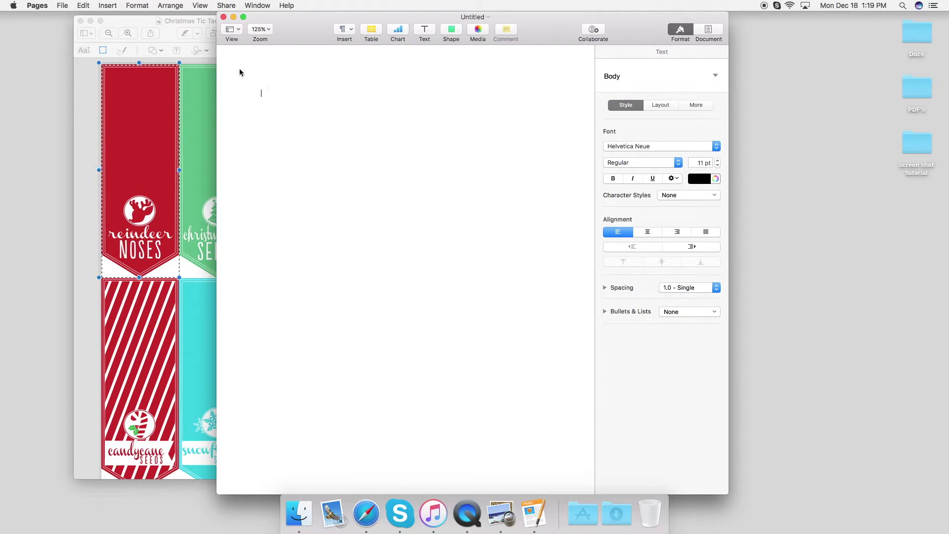
Paste the Reindeer Noses label and move it to the page's top-left corner
click(83, 5)
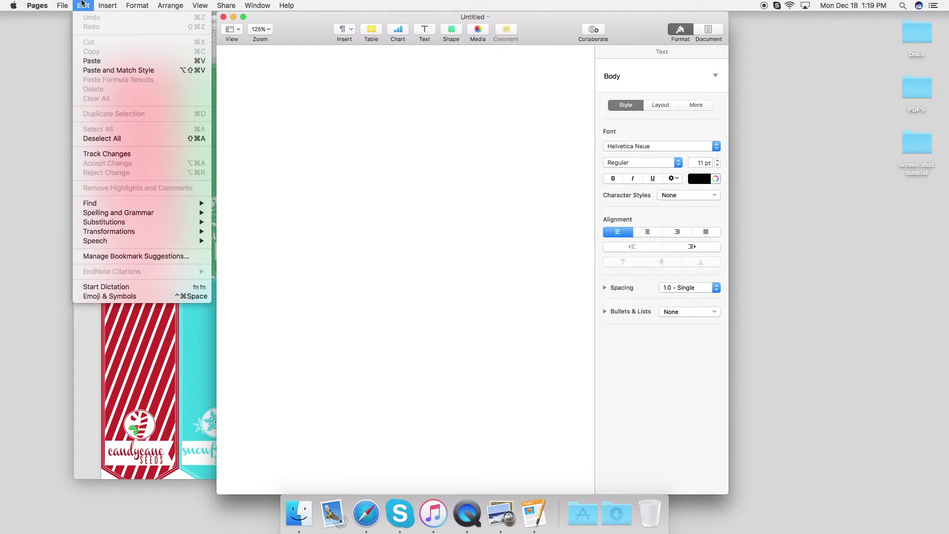
click(97, 59)
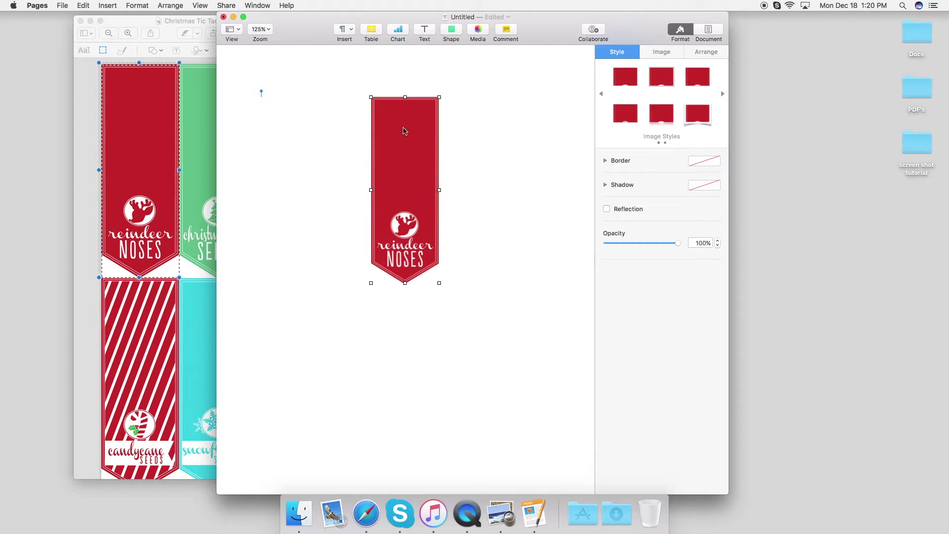
drag(409, 148, 280, 122)
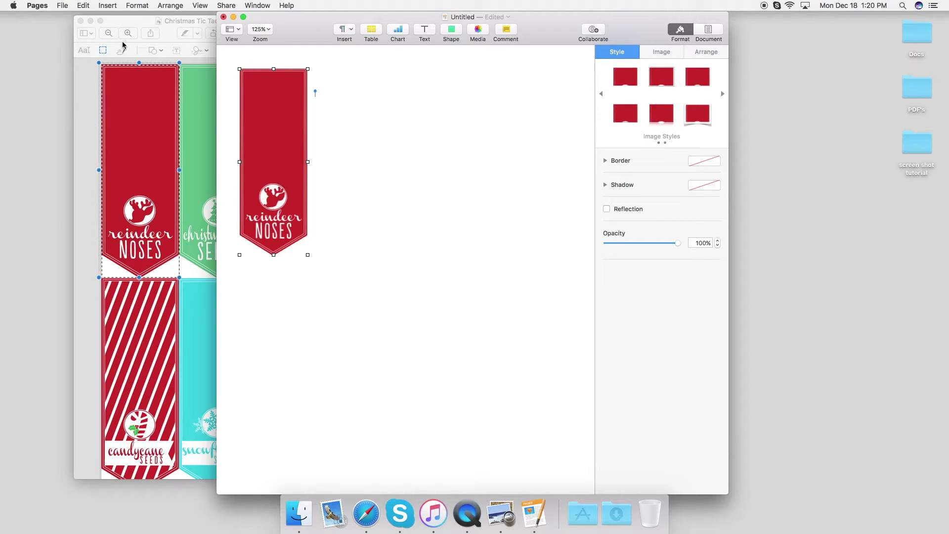
Paste three more Reindeer Noses labels and line them up, tops aligned, beside the first
click(84, 5)
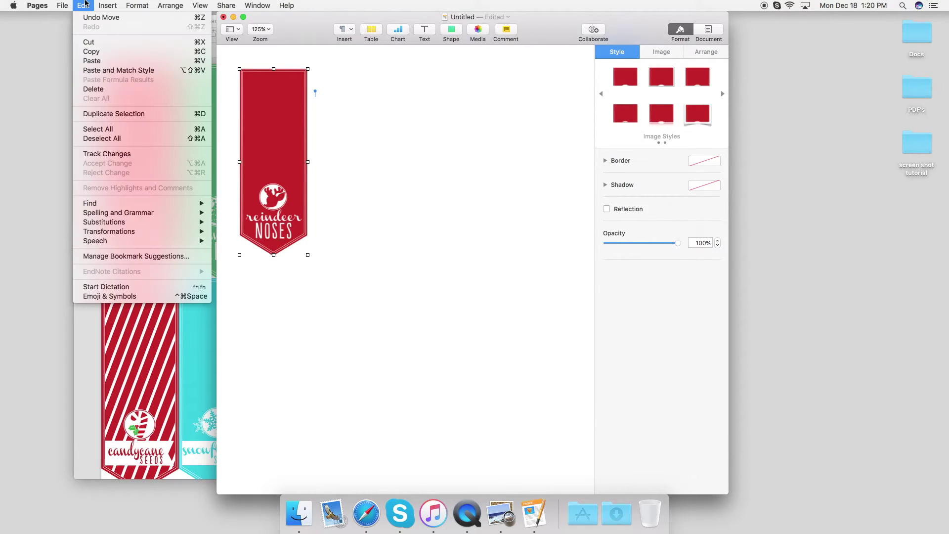
click(92, 61)
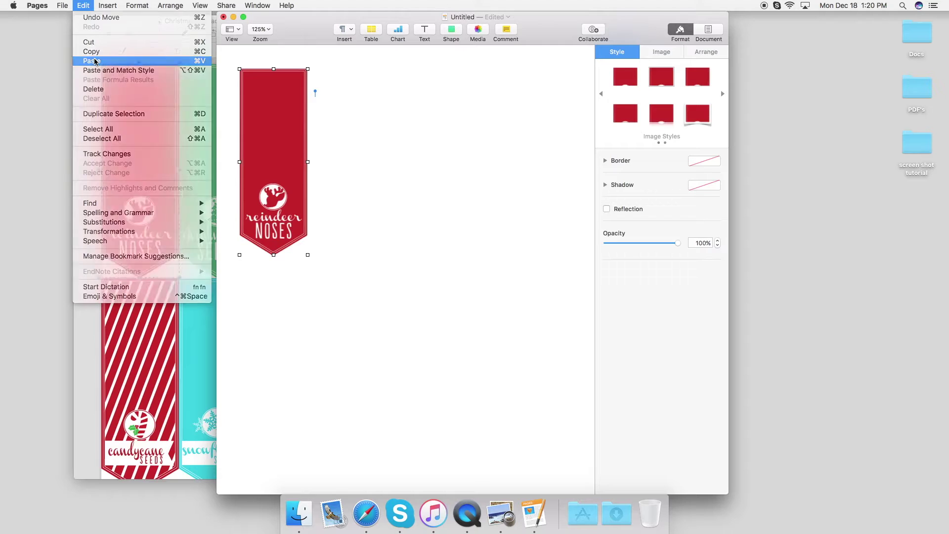
drag(428, 261, 368, 154)
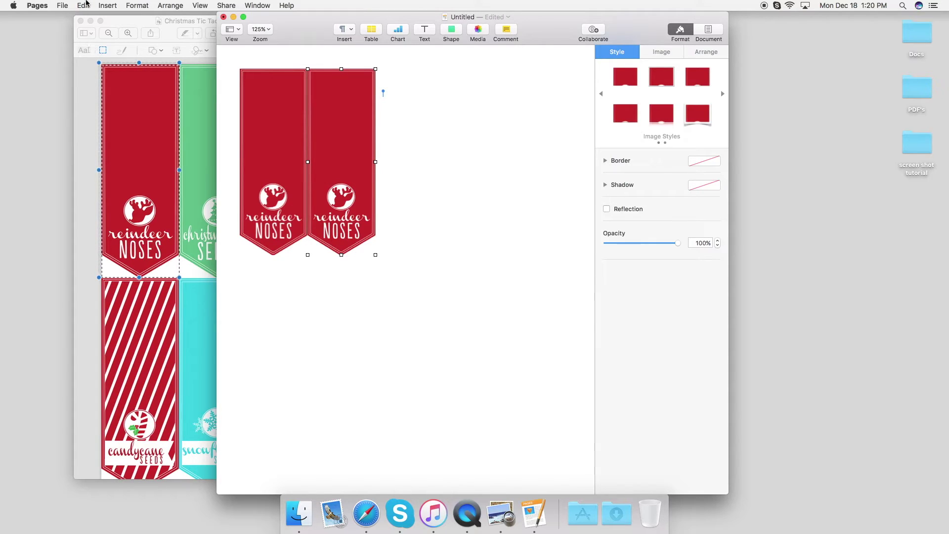
click(83, 6)
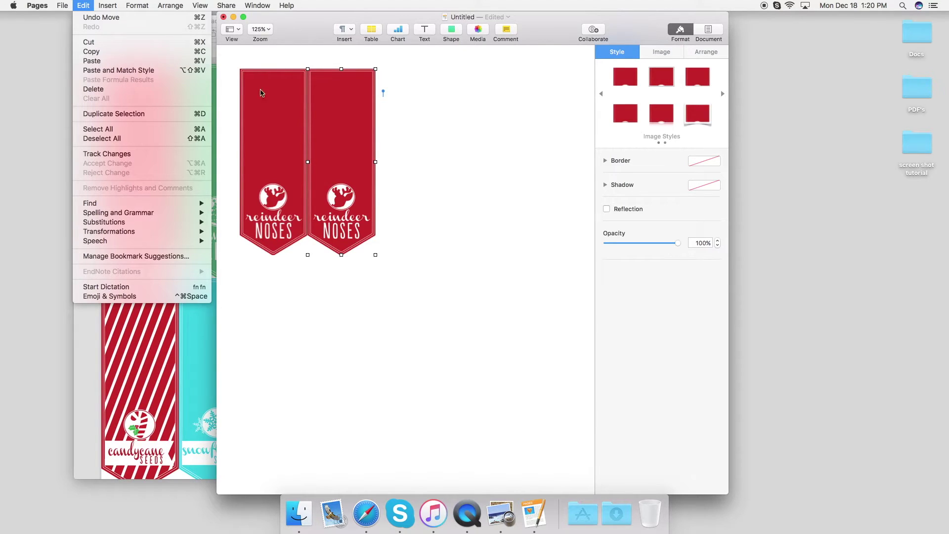
key(super+v)
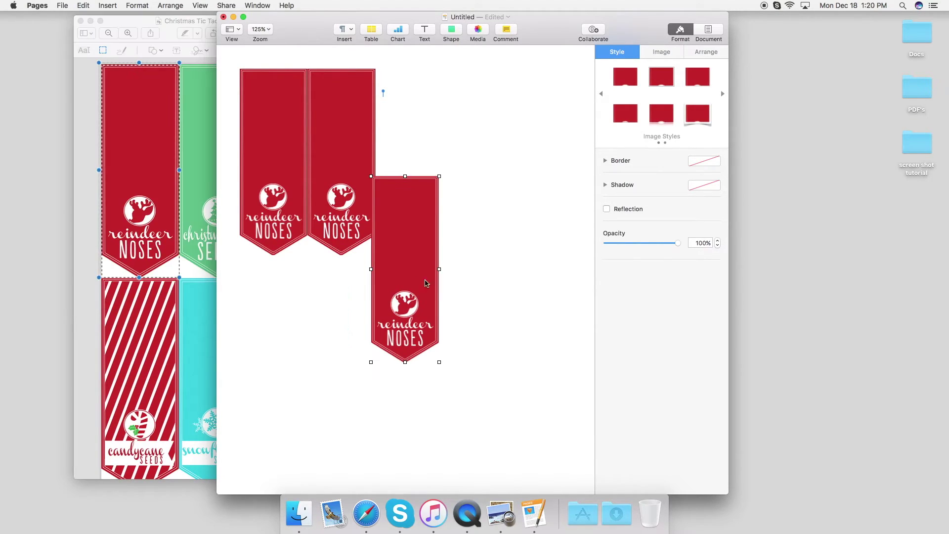
drag(418, 246, 422, 140)
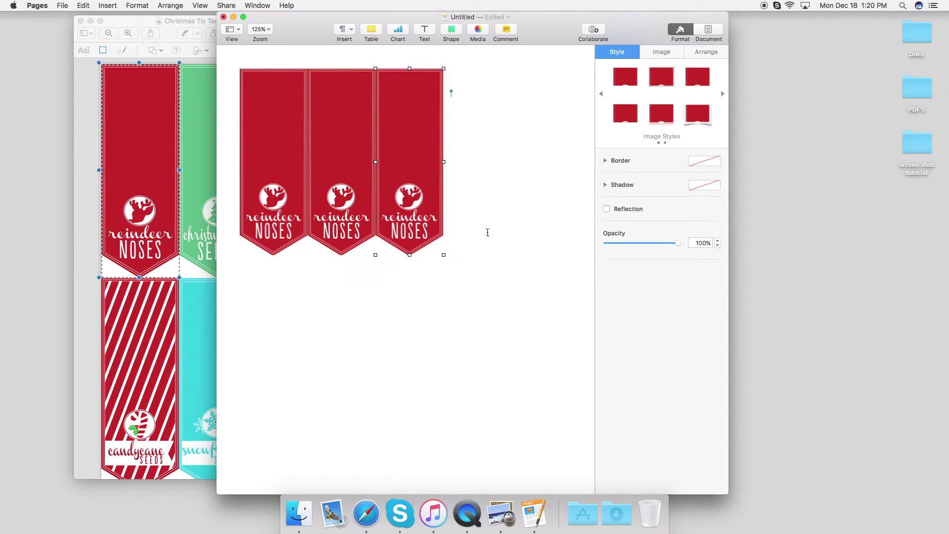
key(super+v)
drag(408, 268, 475, 157)
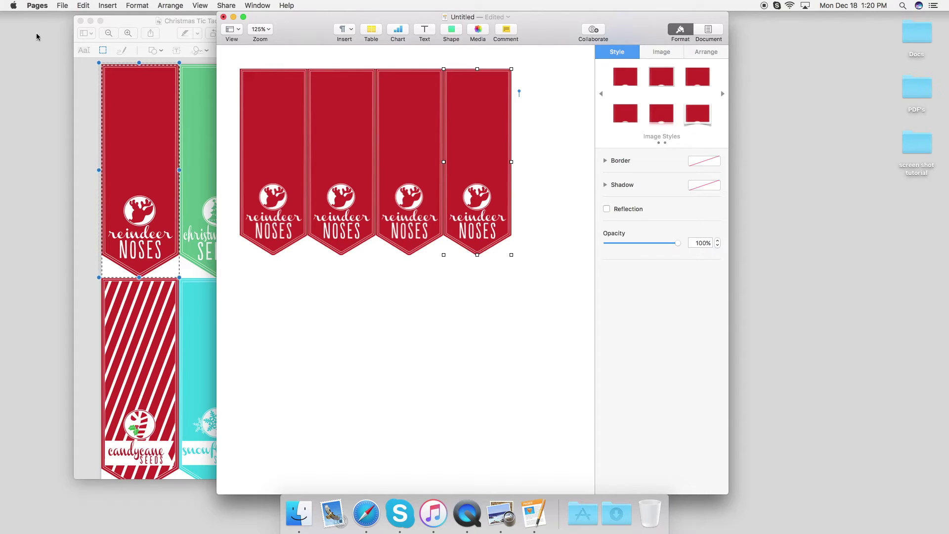
click(63, 5)
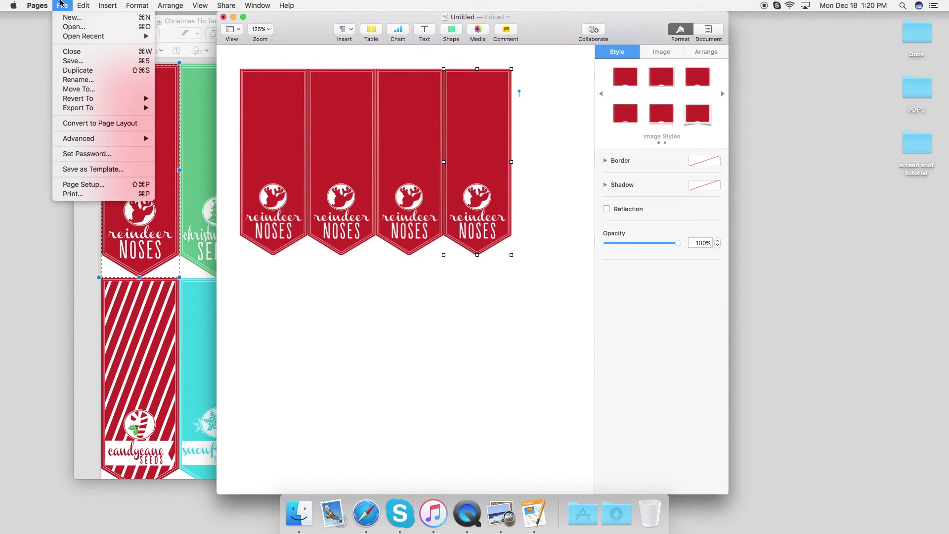
click(73, 63)
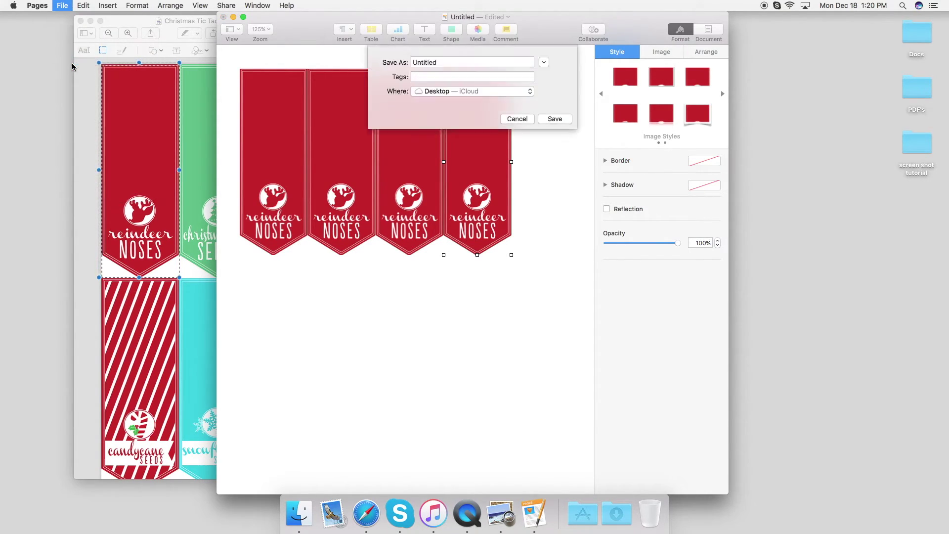
text(Reindeer Noses)
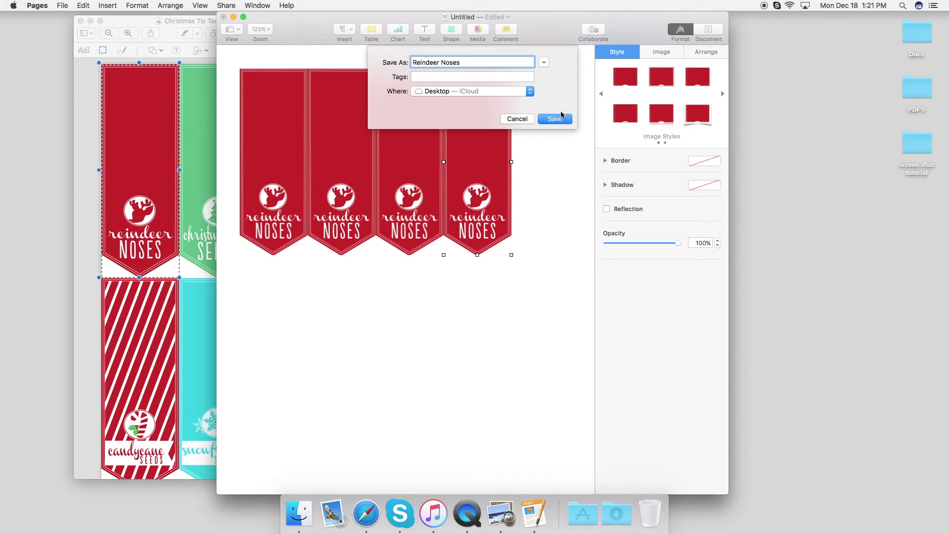
click(514, 121)
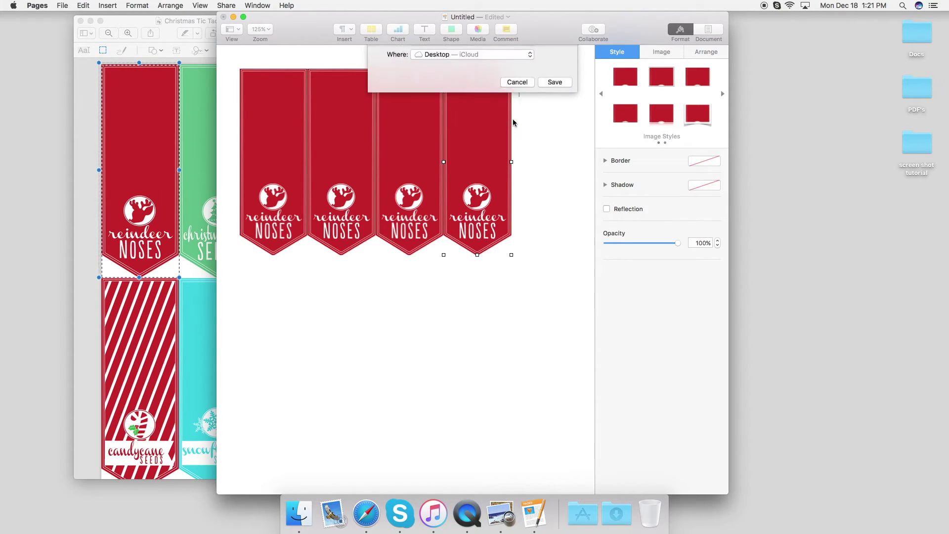
click(61, 5)
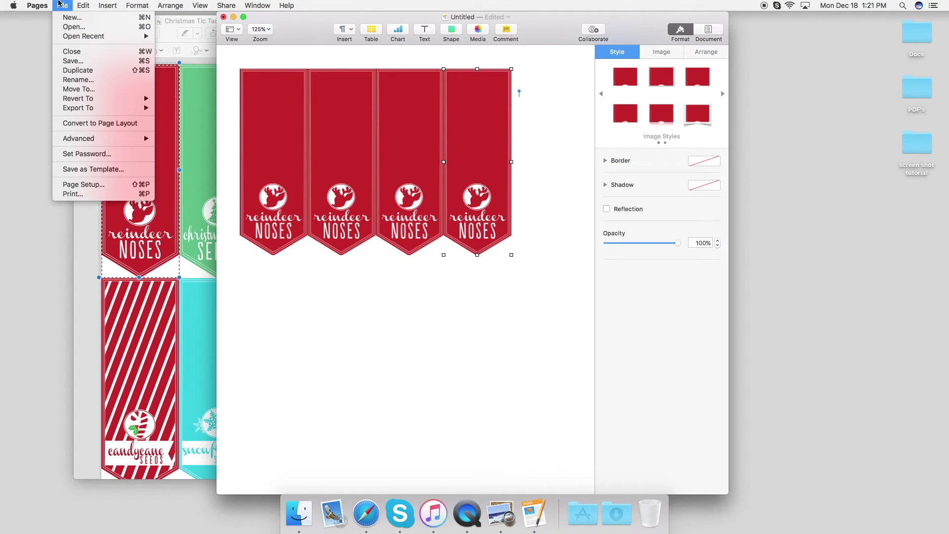
mouse_move(77, 3)
click(94, 194)
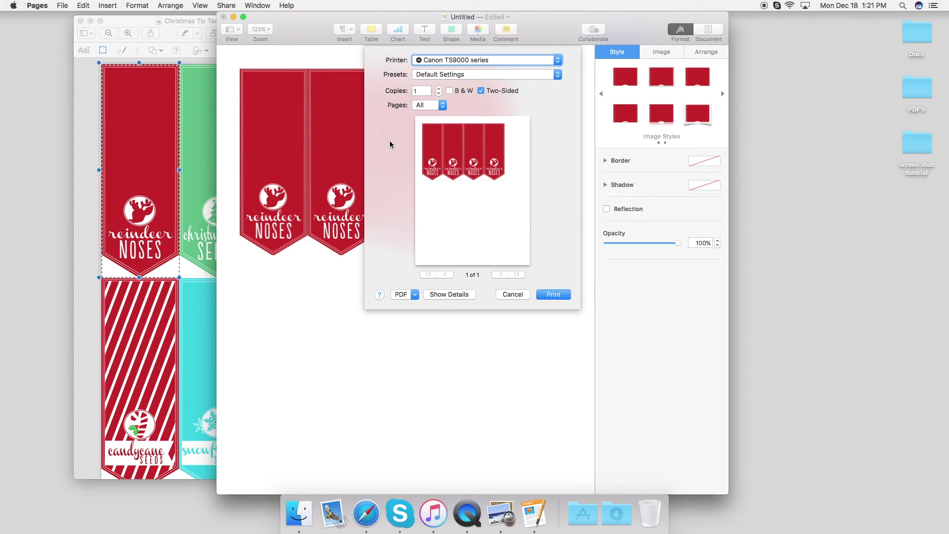
click(481, 91)
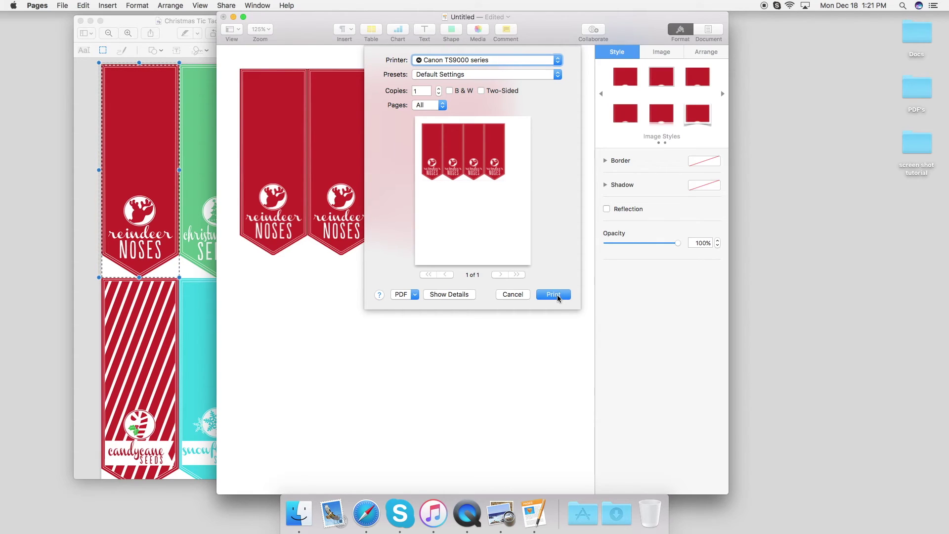
click(513, 295)
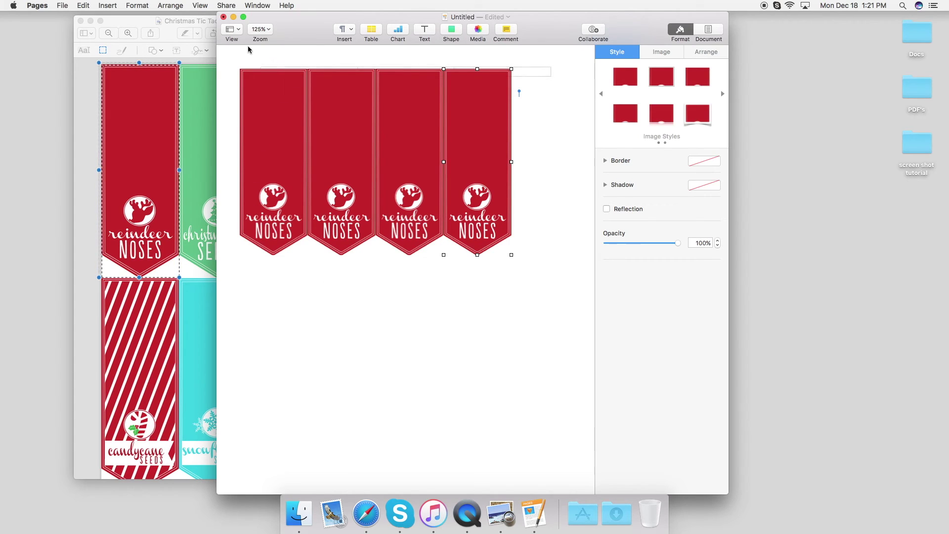
Close the untitled Pages document, deleting it, and return to the labels PDF in Preview
click(224, 17)
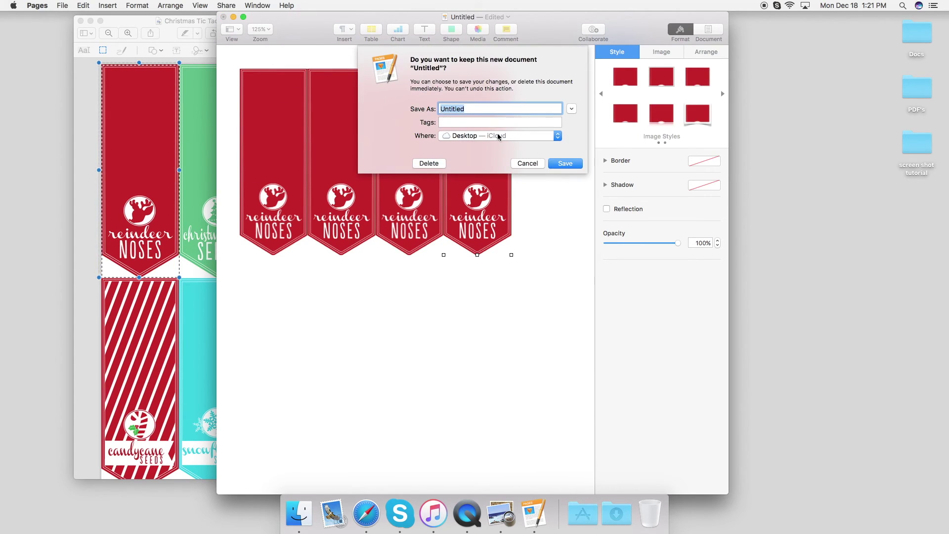
click(429, 163)
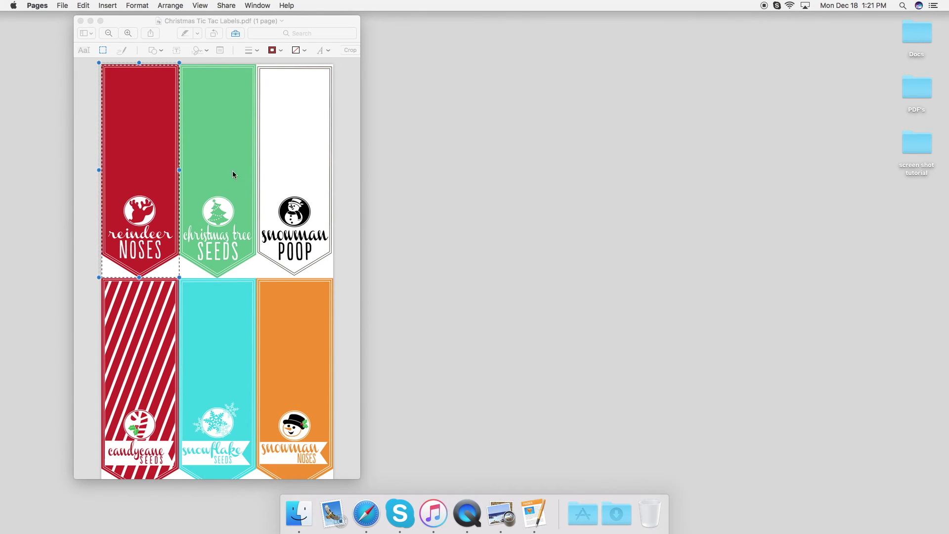
scroll(204, 257, down, 5)
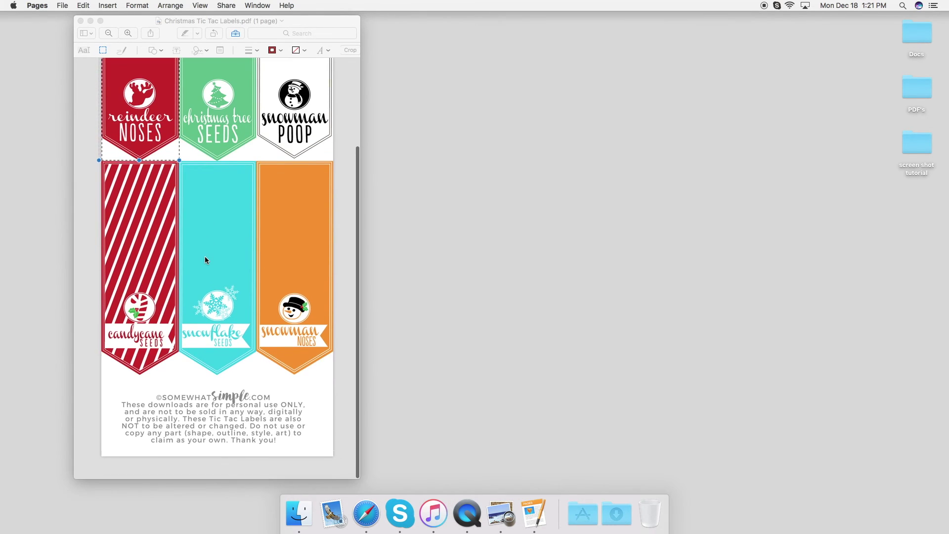
scroll(205, 260, up, 4)
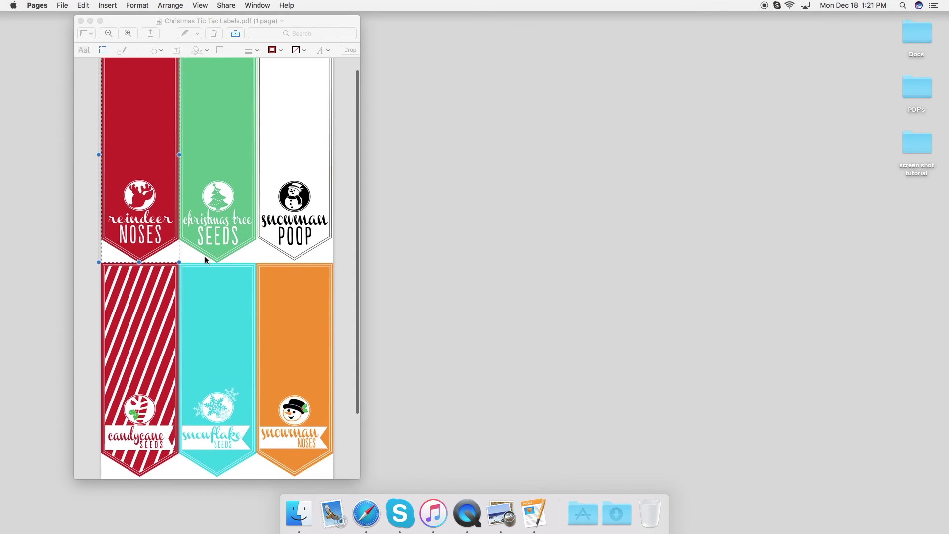
scroll(205, 258, up, 1)
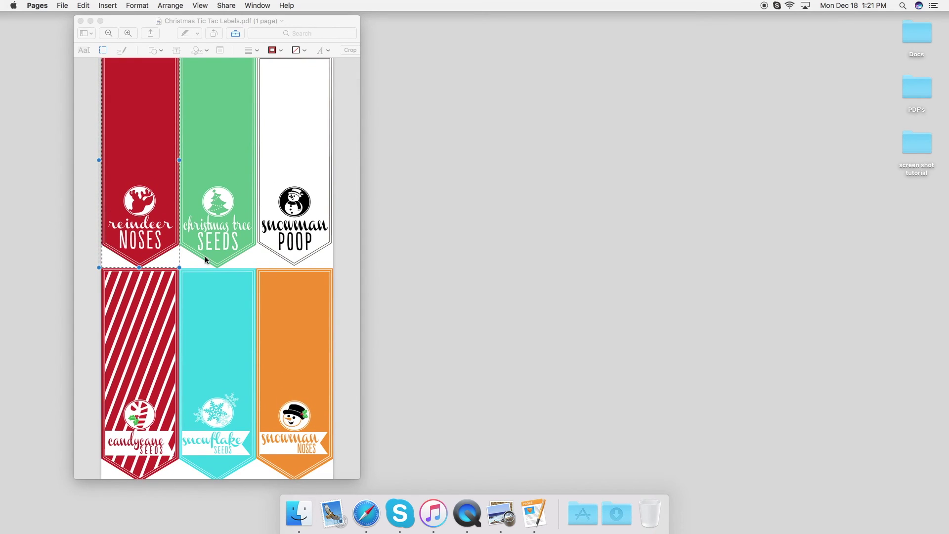
scroll(205, 256, down, 1)
scroll(205, 256, up, 1)
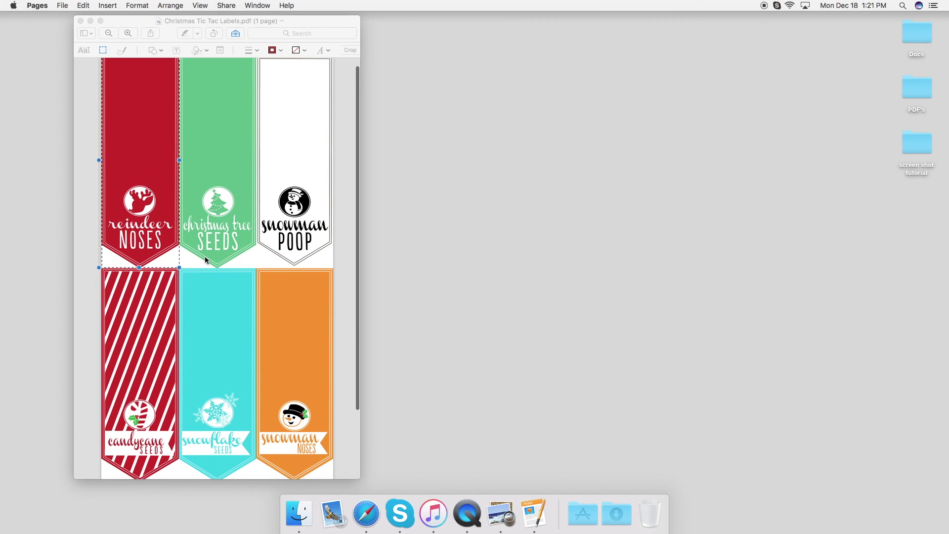